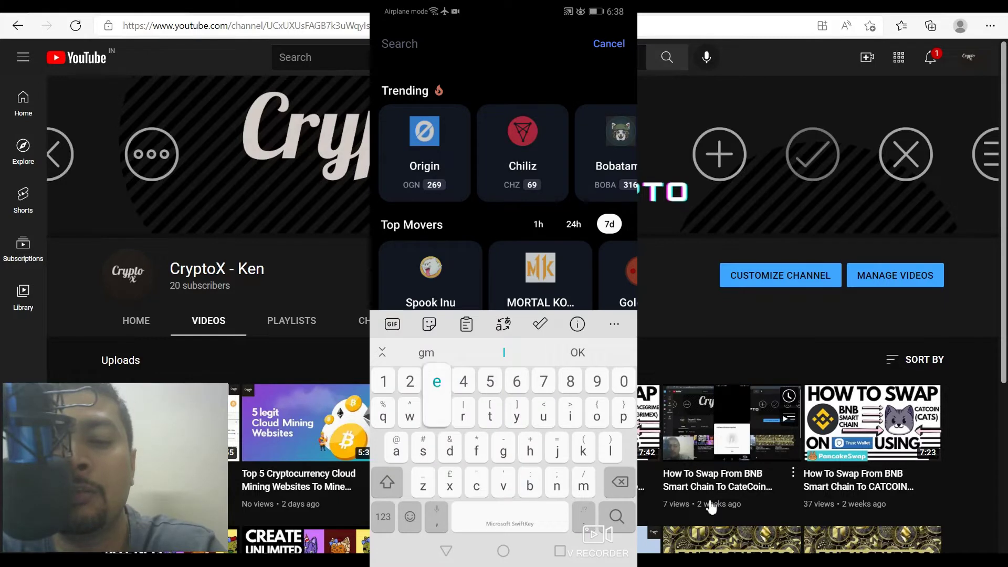
{"action": "type", "text": "eshib"}
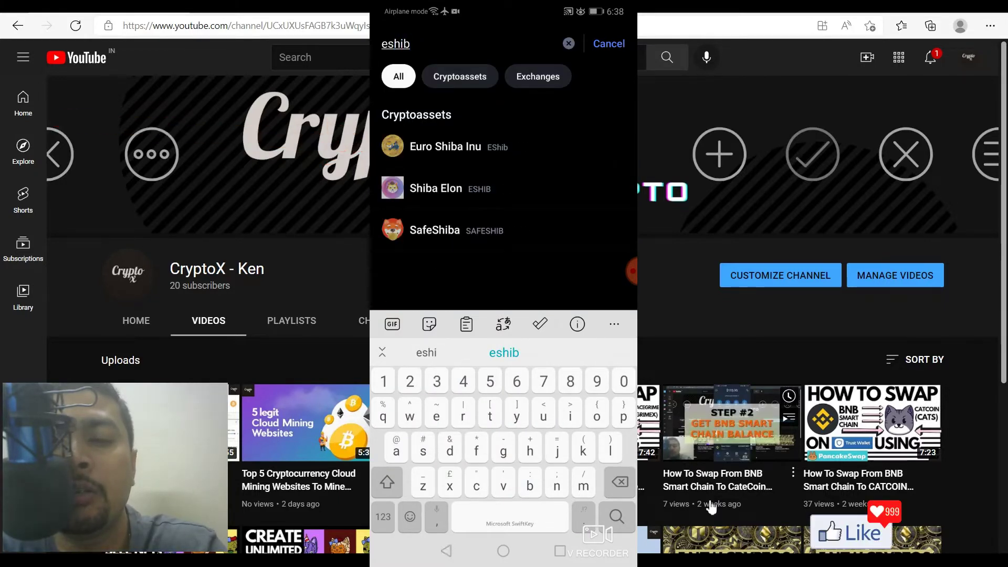
Step: Open the Euro Shiba Inu (EShib) coin page from the CoinMarketCap 'eshib' search results
{"action": "left_click", "coordinate": [444, 146]}
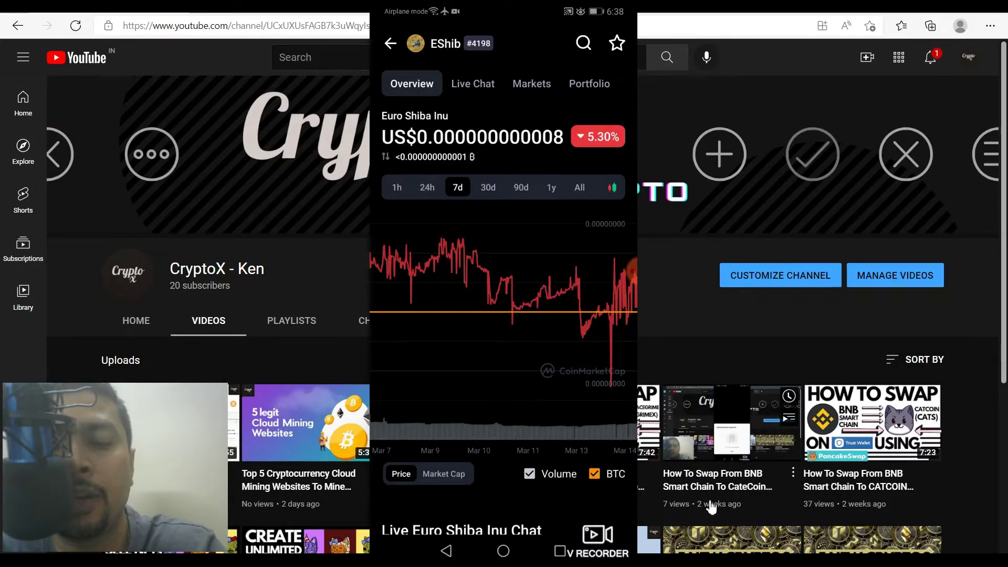
{"action": "scroll", "coordinate": [502, 316], "scroll_direction": "down", "scroll_amount": 5}
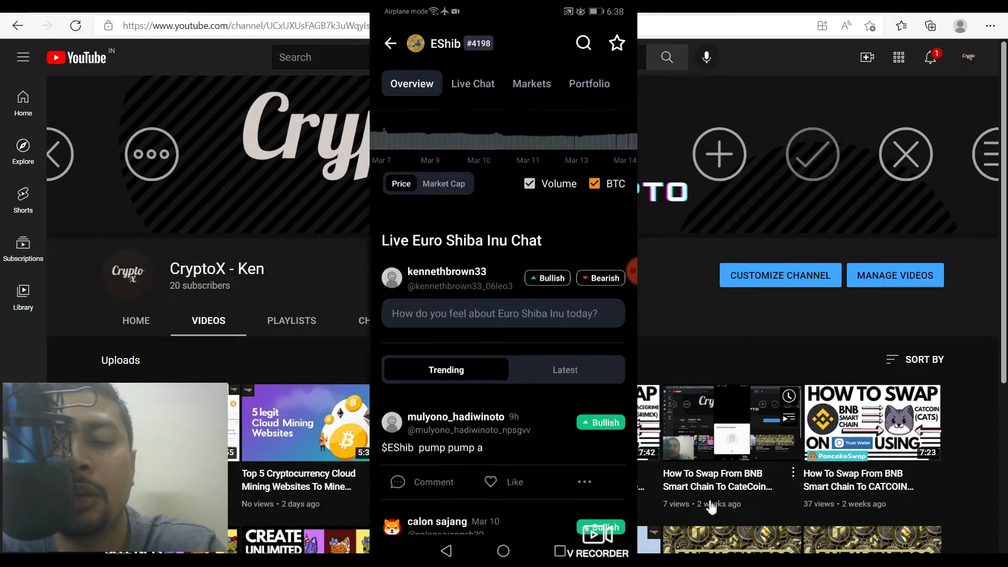
{"action": "scroll", "coordinate": [503, 316], "scroll_direction": "down", "scroll_amount": 5}
{"action": "scroll", "coordinate": [504, 315], "scroll_direction": "down", "scroll_amount": 3}
{"action": "scroll", "coordinate": [503, 315], "scroll_direction": "down", "scroll_amount": 3}
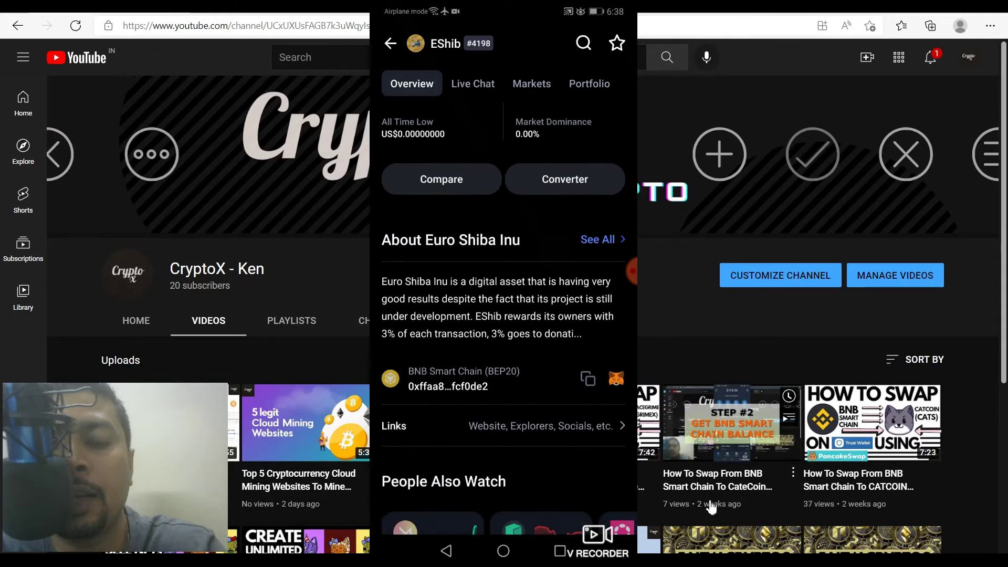
{"action": "scroll", "coordinate": [503, 316], "scroll_direction": "down", "scroll_amount": 1}
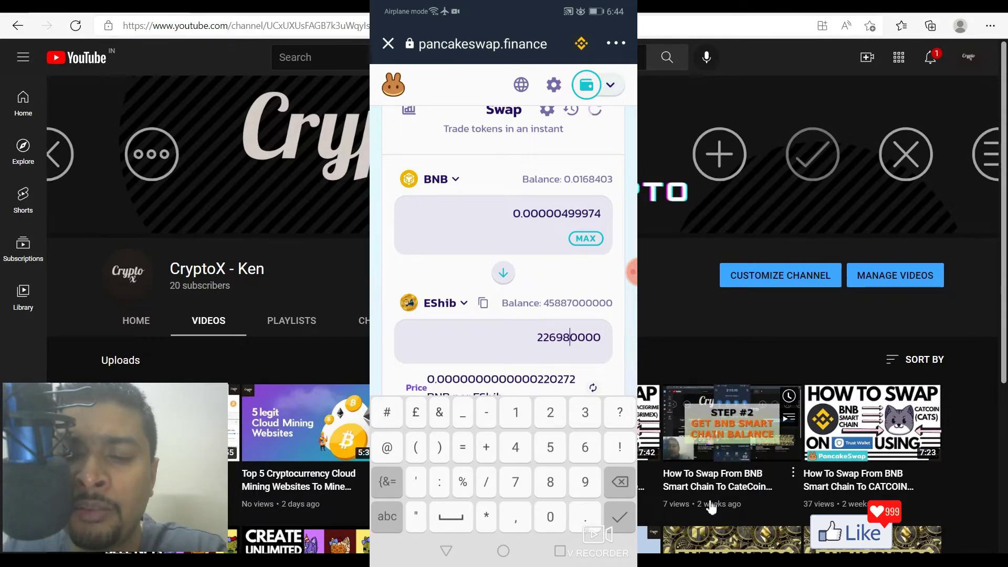
{"action": "type", "text": "85"}
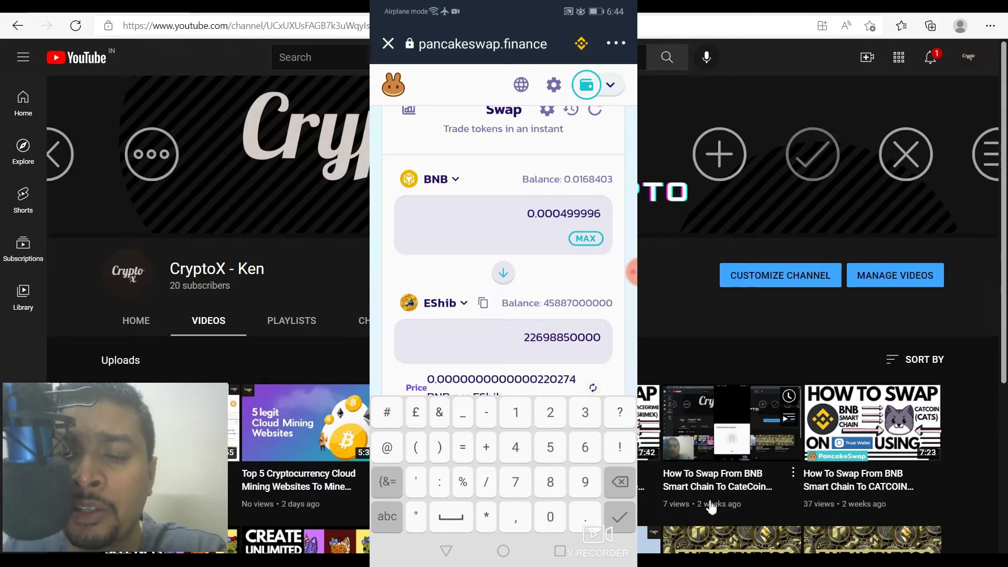
{"action": "key", "text": "Escape"}
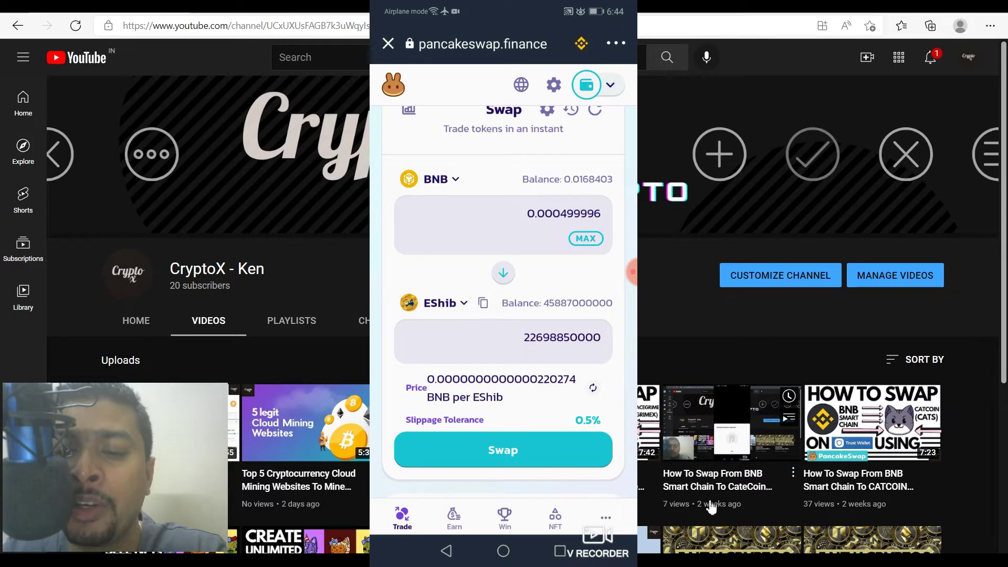
Step: Swap 0.000499996 BNB for 22,698,800,000 EShib and confirm it in the Confirm Swap dialog
{"action": "left_click", "coordinate": [503, 450]}
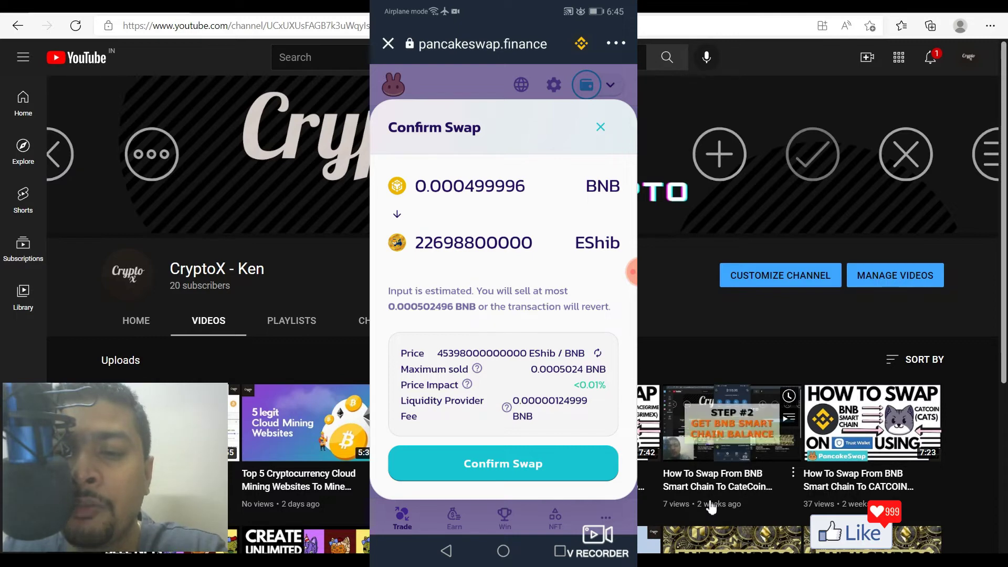
{"action": "left_click", "coordinate": [503, 463]}
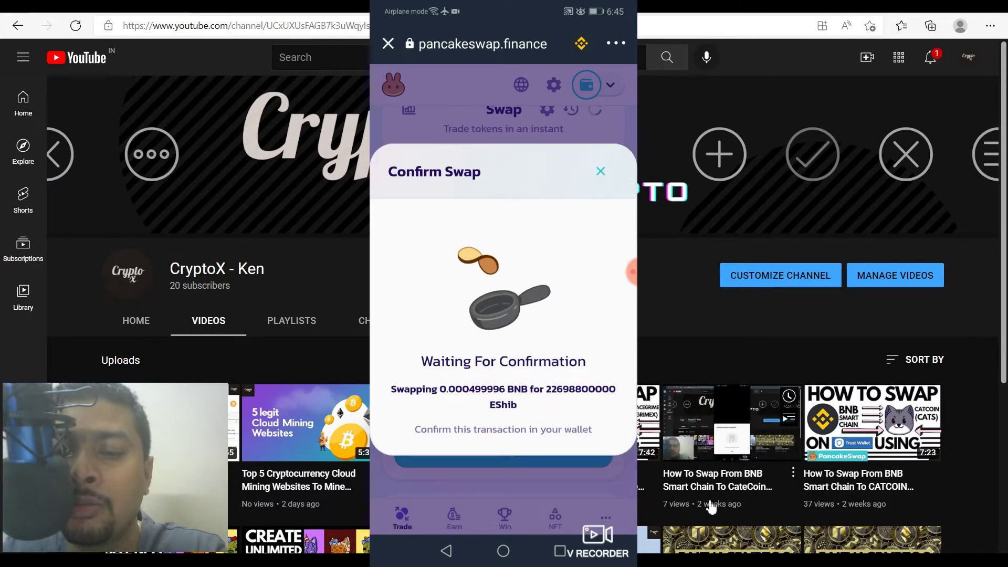